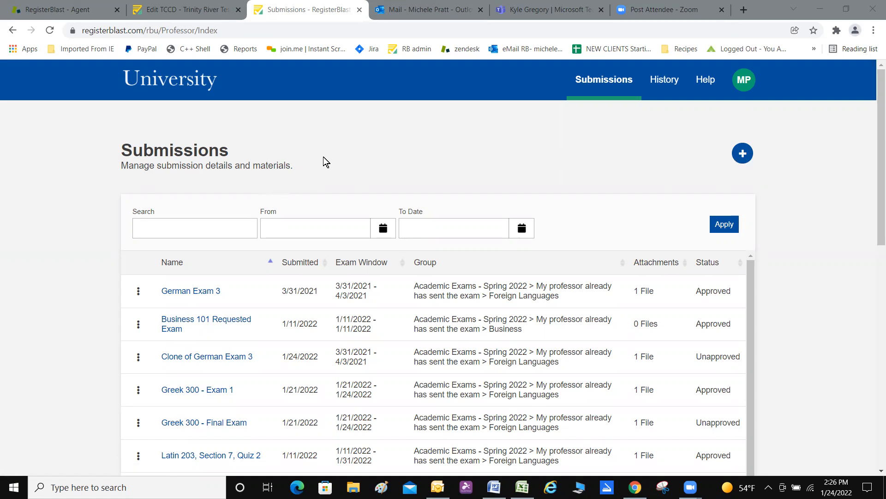
{"action": "left_click", "coordinate": [190, 230]}
{"action": "left_click", "coordinate": [385, 231]}
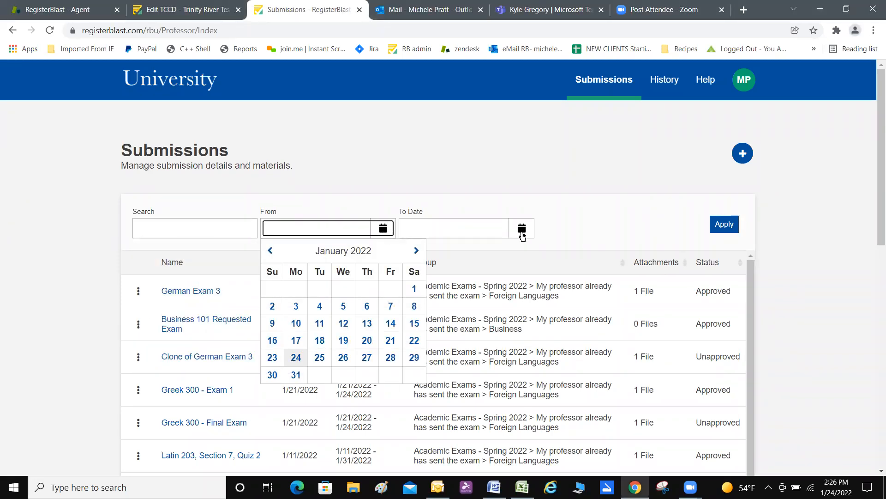
{"action": "left_click", "coordinate": [473, 165]}
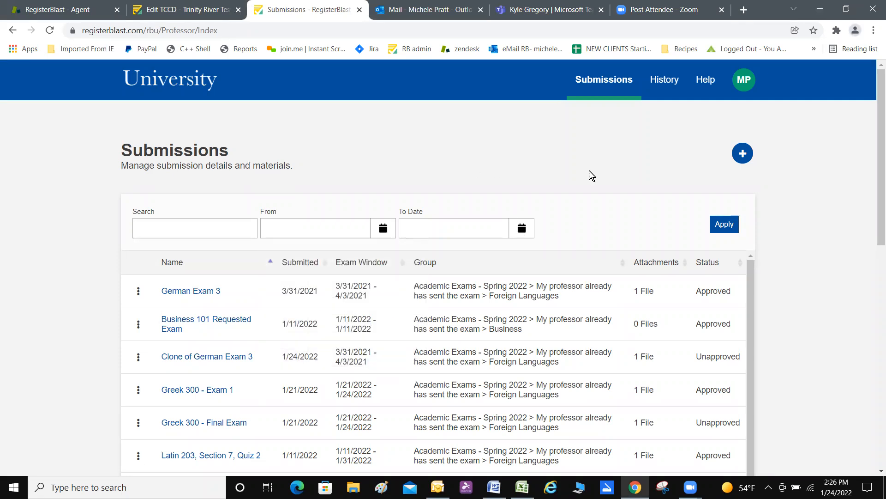
- Sort the submissions list by exam window in ascending order
{"action": "left_click", "coordinate": [175, 266]}
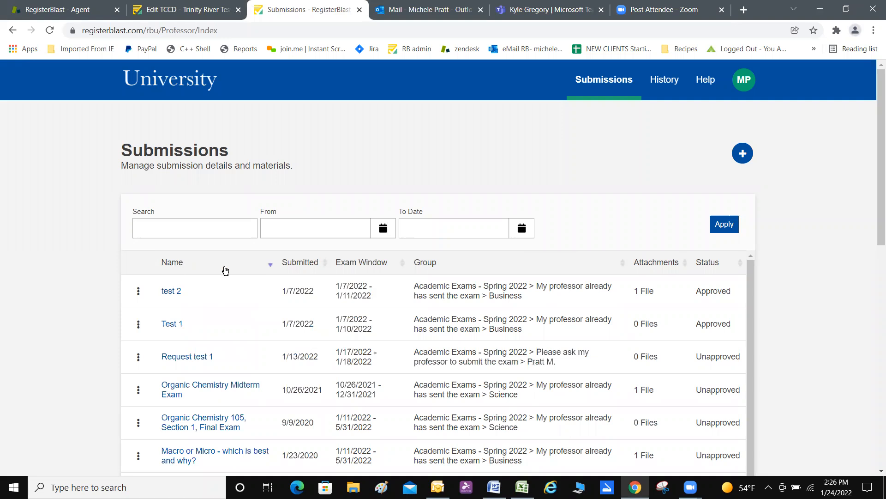
{"action": "left_click", "coordinate": [348, 266]}
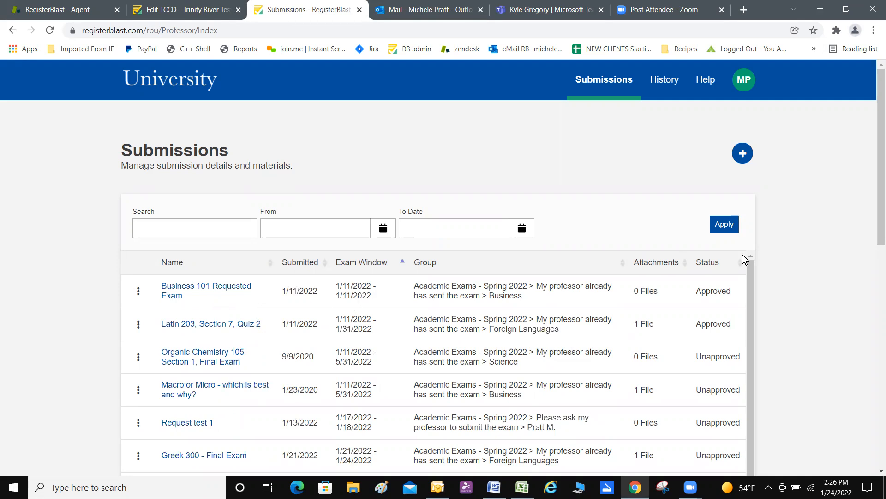
{"action": "left_click_drag", "start_coordinate": [879, 175], "coordinate": [879, 217]}
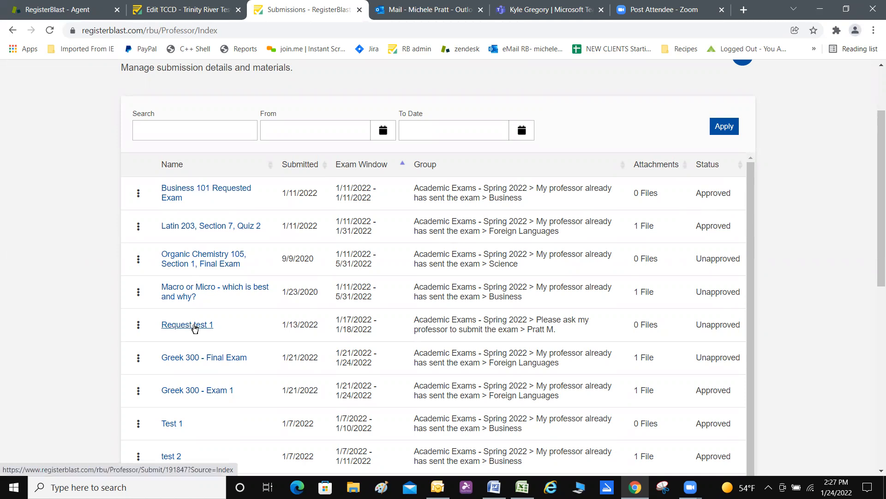
- Open the Organic Chemistry 105, Section 1, Final Exam submission for editing
{"action": "left_click", "coordinate": [138, 192]}
{"action": "left_click", "coordinate": [137, 193]}
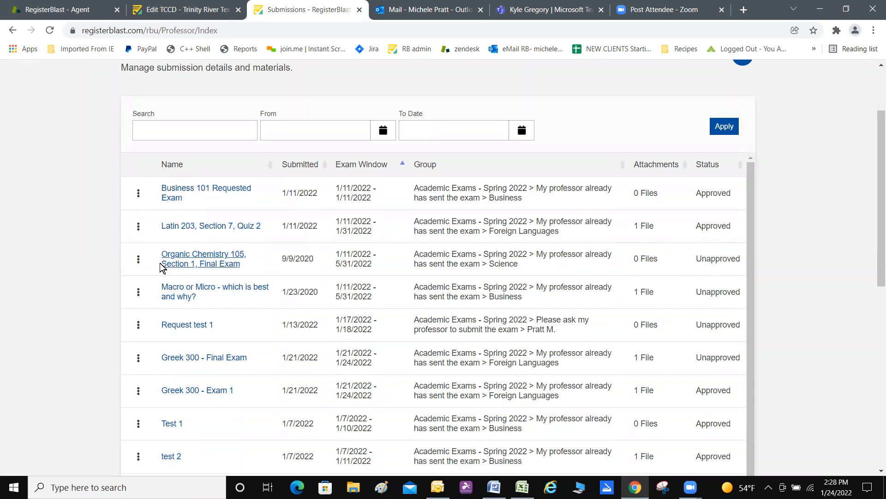
{"action": "left_click", "coordinate": [139, 259]}
{"action": "left_click", "coordinate": [169, 263]}
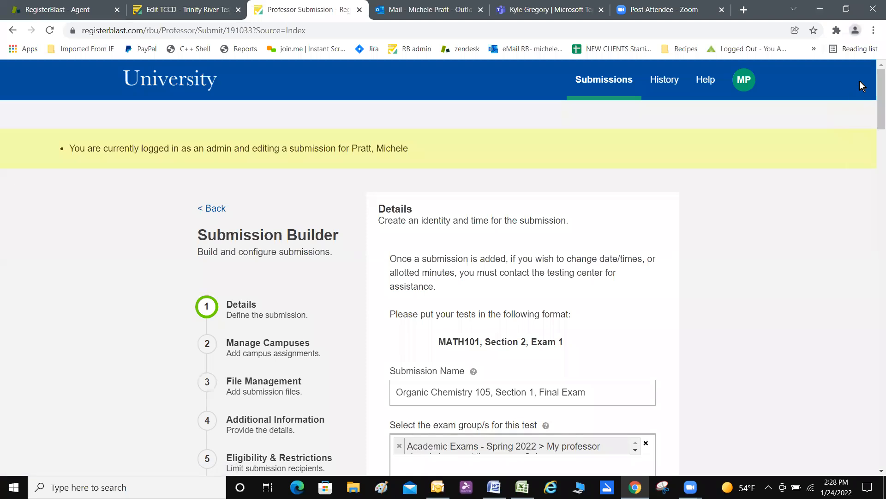
- Review the Organic Chemistry 105 submission's sections, from details through exam instructions, and return to the submissions list
{"action": "left_click_drag", "start_coordinate": [879, 99], "coordinate": [879, 137]}
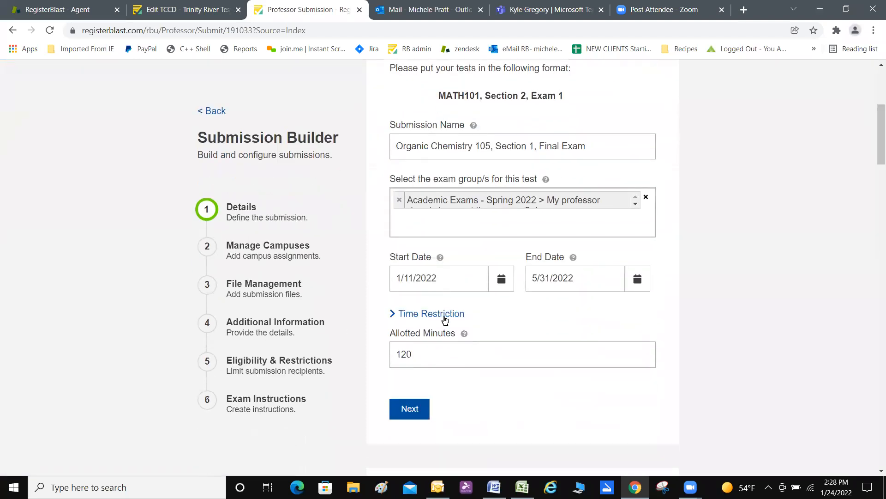
{"action": "left_click_drag", "start_coordinate": [879, 137], "coordinate": [878, 330]}
{"action": "scroll", "coordinate": [878, 331], "scroll_direction": "down", "scroll_amount": 10}
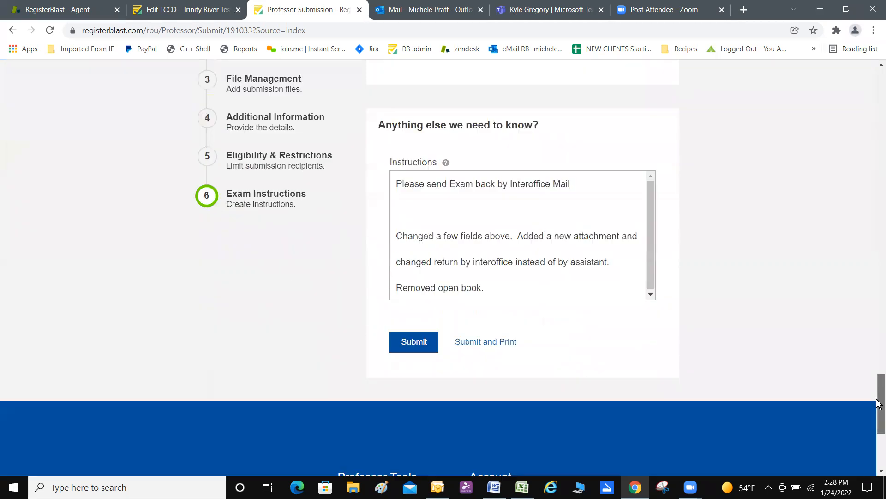
{"action": "left_click_drag", "start_coordinate": [879, 295], "coordinate": [877, 118]}
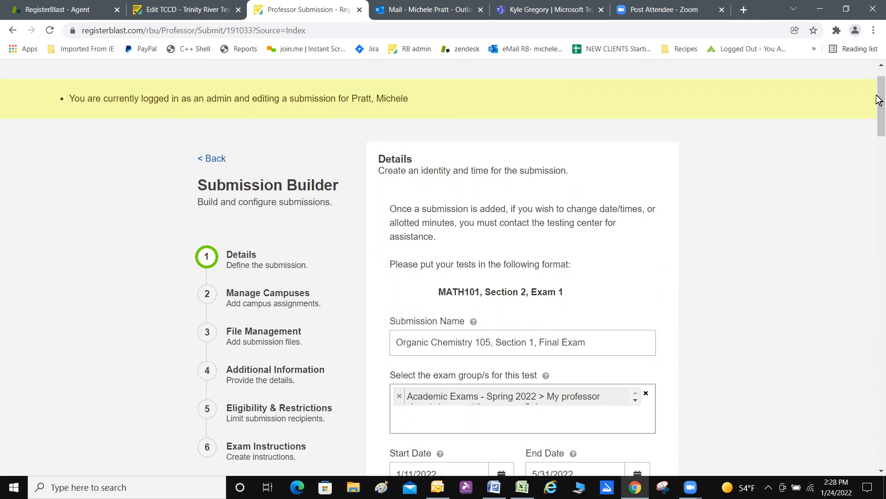
{"action": "scroll", "coordinate": [879, 108], "scroll_direction": "down", "scroll_amount": 1}
{"action": "left_click_drag", "start_coordinate": [879, 108], "coordinate": [878, 109]}
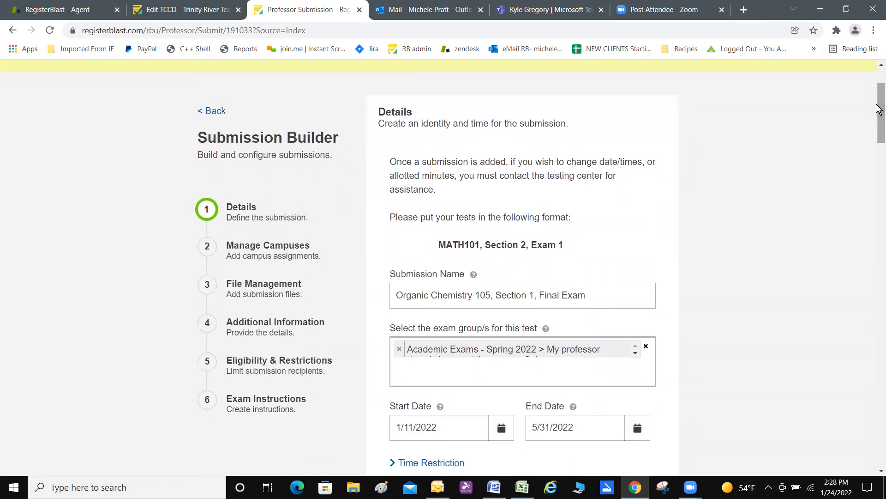
{"action": "left_click_drag", "start_coordinate": [880, 110], "coordinate": [880, 129]}
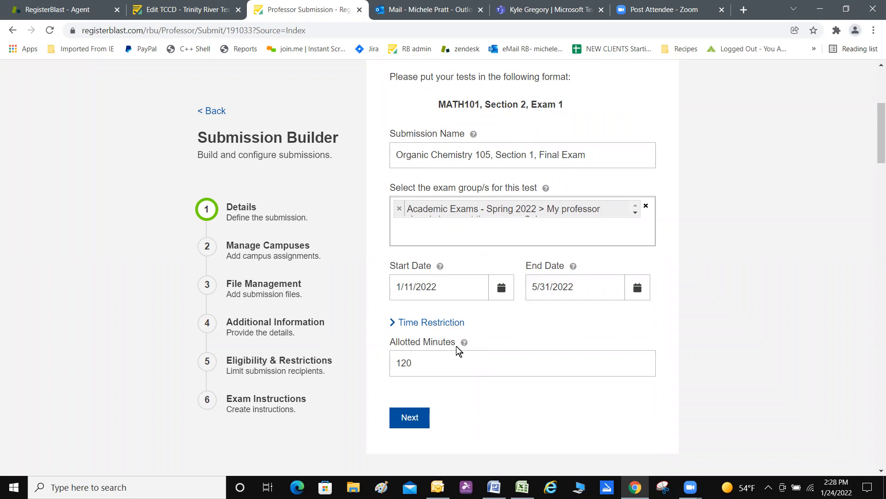
{"action": "left_click_drag", "start_coordinate": [879, 132], "coordinate": [879, 213]}
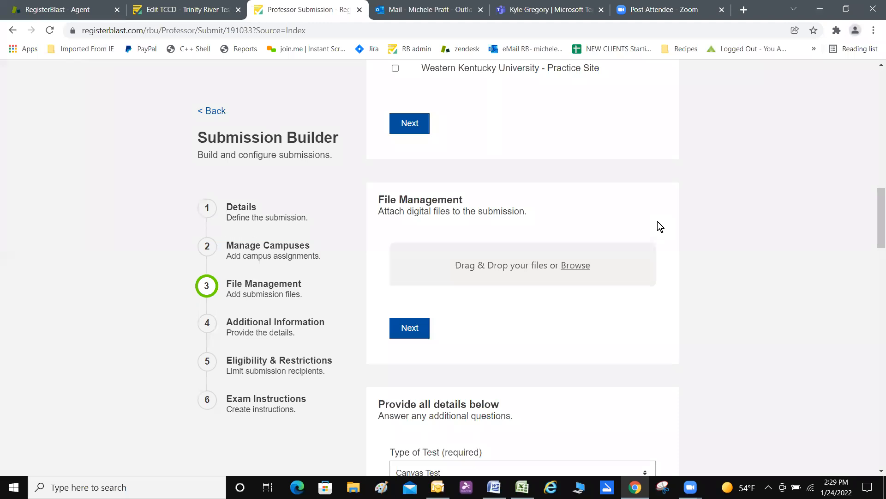
{"action": "left_click_drag", "start_coordinate": [879, 222], "coordinate": [879, 252]}
{"action": "left_click_drag", "start_coordinate": [879, 258], "coordinate": [880, 354]}
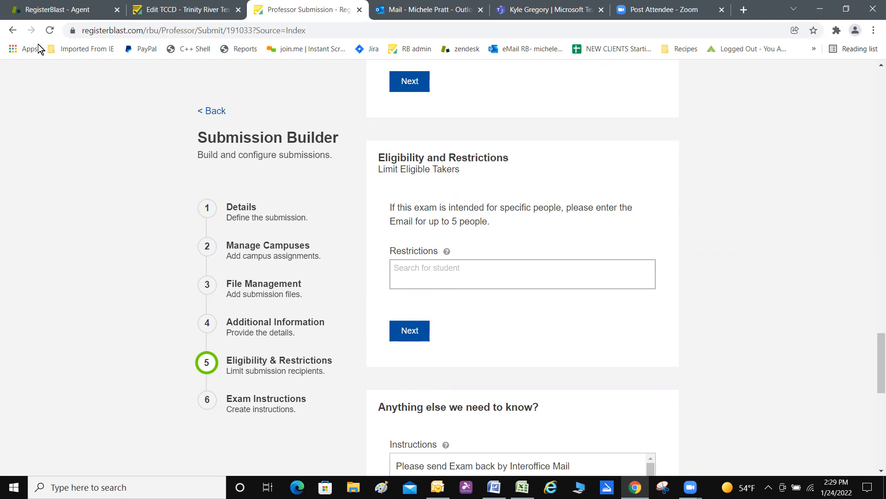
{"action": "left_click", "coordinate": [15, 35]}
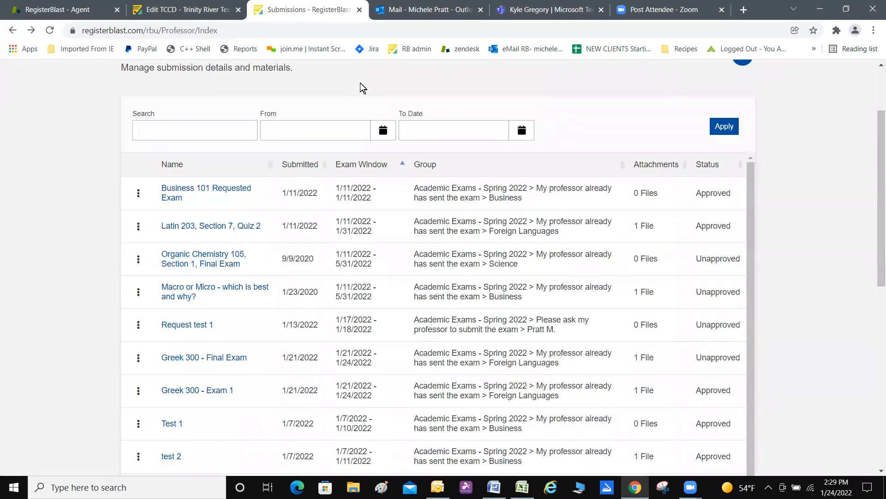
- Preview the printout of the Business 101 Requested Exam submission and return to the submissions list without printing
{"action": "left_click", "coordinate": [138, 193]}
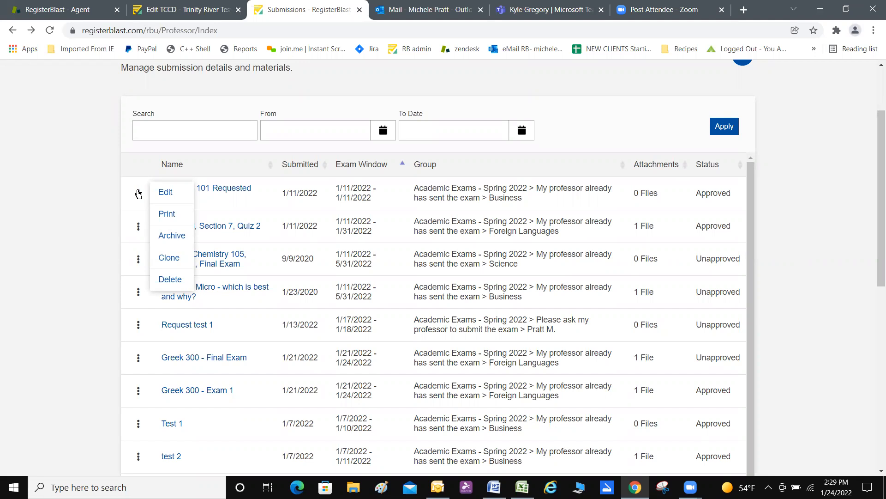
{"action": "left_click", "coordinate": [166, 214]}
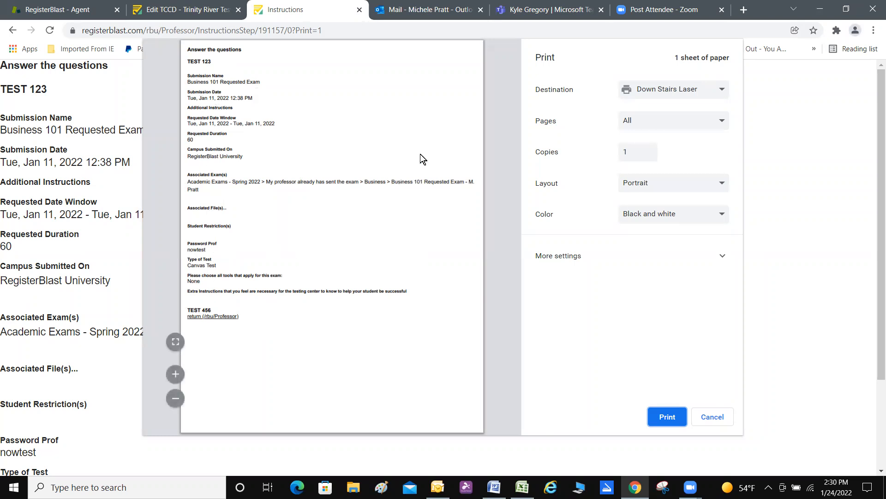
{"action": "left_click", "coordinate": [712, 413]}
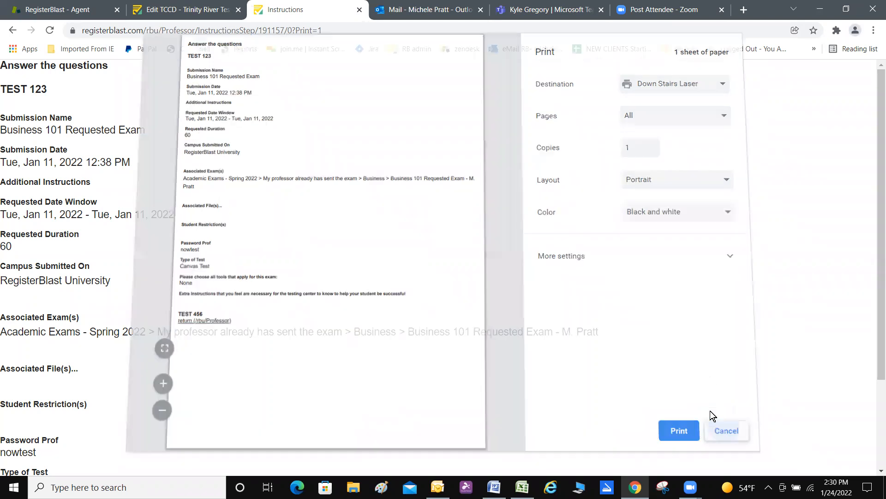
{"action": "left_click", "coordinate": [12, 31]}
{"action": "left_click", "coordinate": [138, 193]}
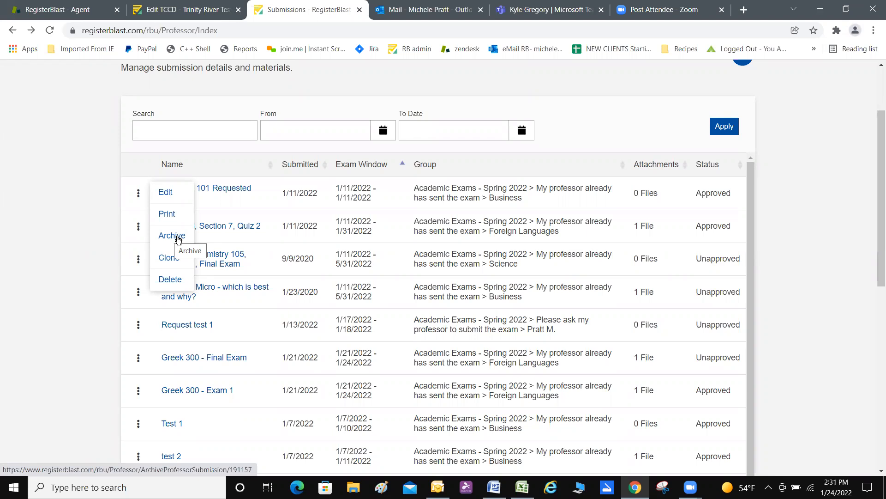
{"action": "mouse_move", "coordinate": [138, 261]}
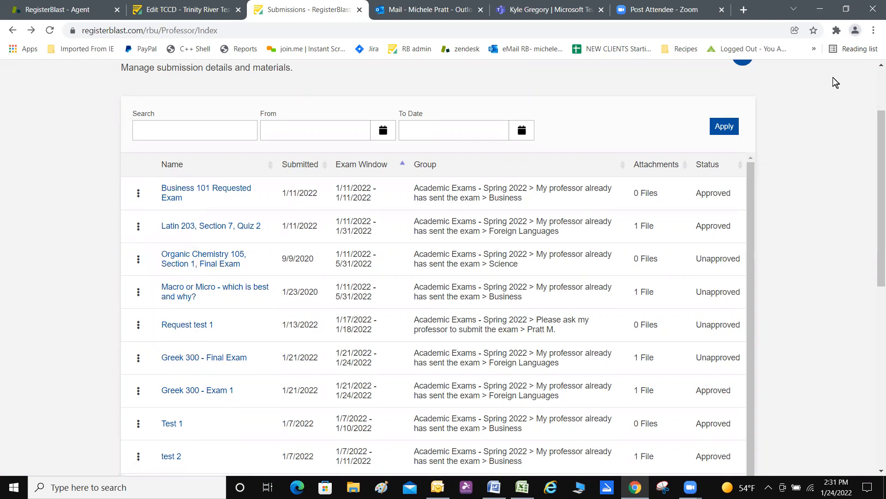
- Open a blank new submission form, look over its details fields, and return to the submissions list
{"action": "scroll", "coordinate": [879, 154], "scroll_direction": "up", "scroll_amount": 2}
{"action": "left_click", "coordinate": [742, 156]}
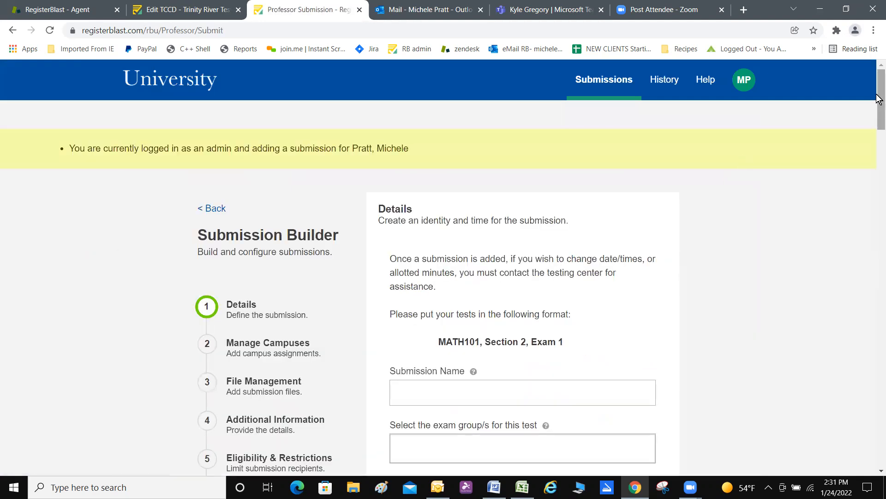
{"action": "scroll", "coordinate": [542, 151], "scroll_direction": "down", "scroll_amount": 5}
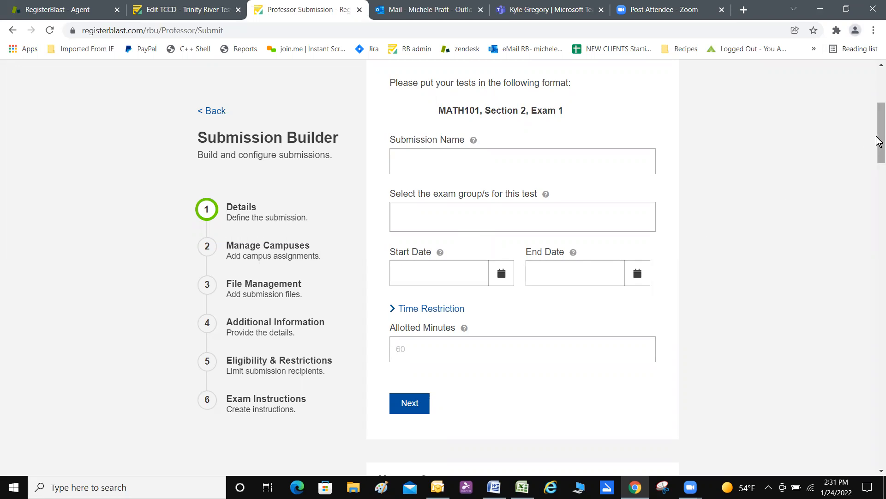
{"action": "left_click_drag", "start_coordinate": [880, 140], "coordinate": [878, 98]}
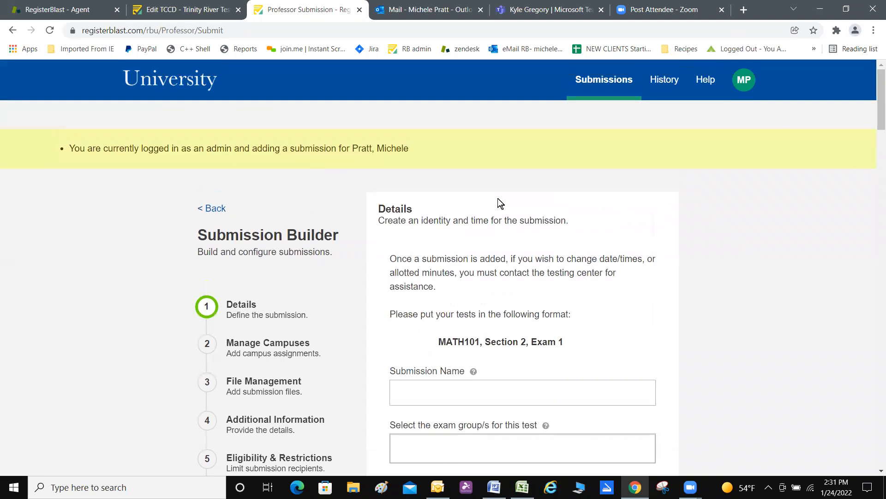
{"action": "left_click", "coordinate": [12, 30]}
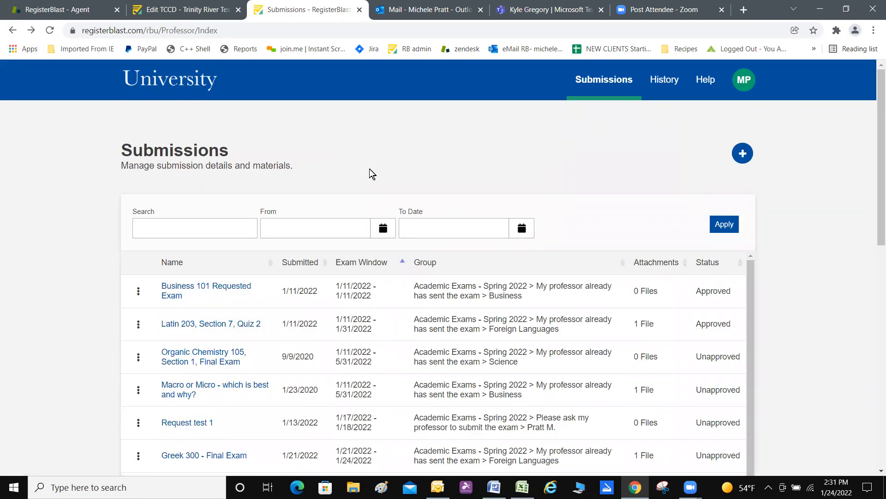
- Clone the Greek 300 - Exam 1 submission
{"action": "left_click_drag", "start_coordinate": [879, 156], "coordinate": [879, 218]}
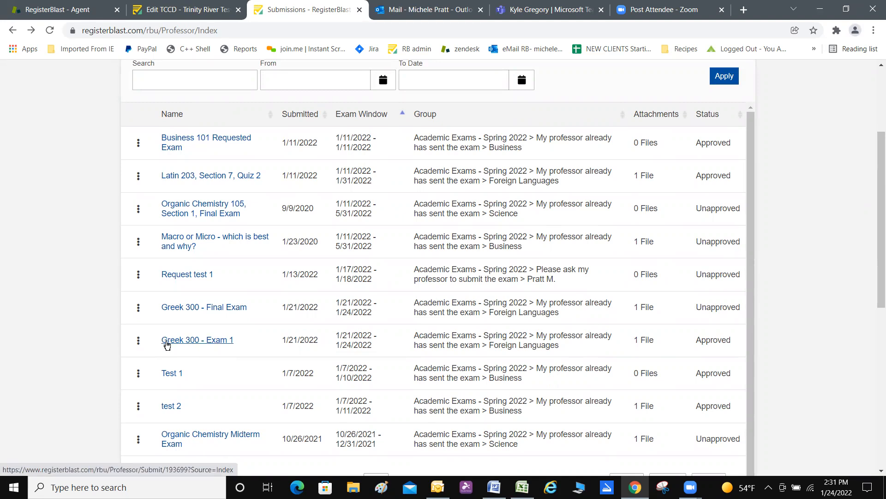
{"action": "left_click", "coordinate": [138, 340]}
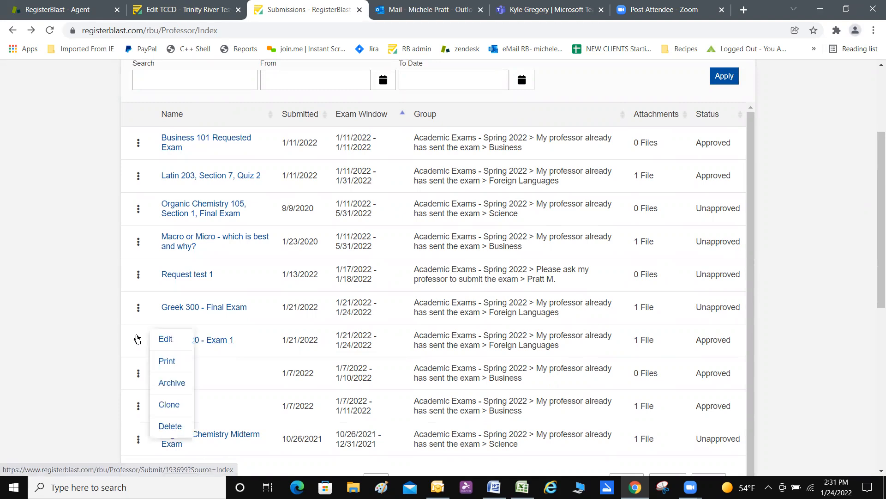
{"action": "left_click", "coordinate": [168, 407]}
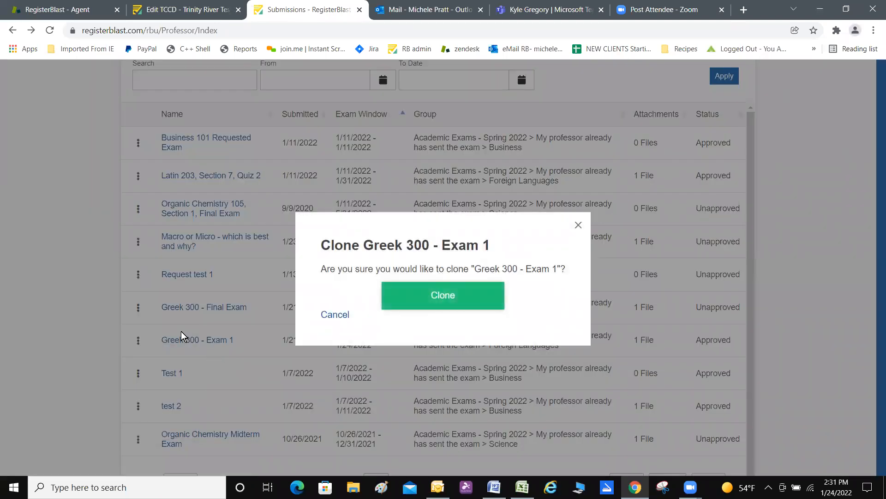
{"action": "left_click", "coordinate": [435, 295]}
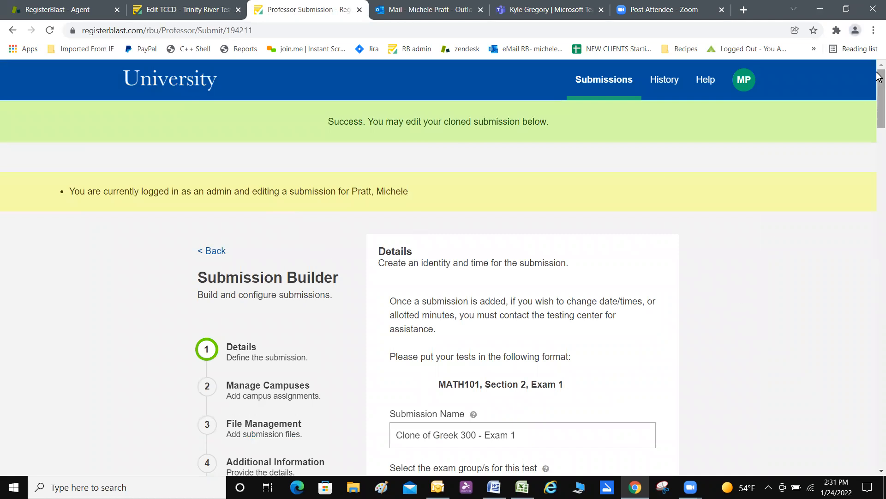
- Change the cloned submission's name to Clone of Greek 300 - Exam 2
{"action": "scroll", "coordinate": [880, 92], "scroll_direction": "down", "scroll_amount": 5}
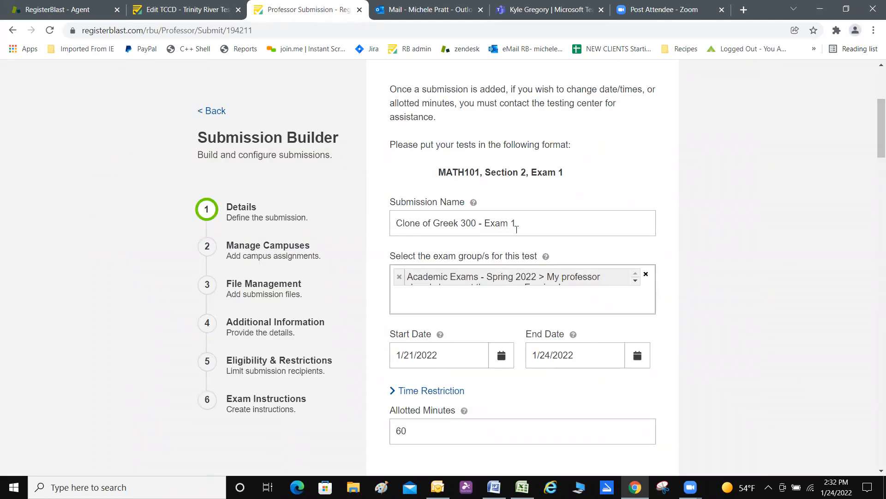
{"action": "left_click_drag", "start_coordinate": [519, 225], "coordinate": [512, 224]}
{"action": "type", "text": "2"}
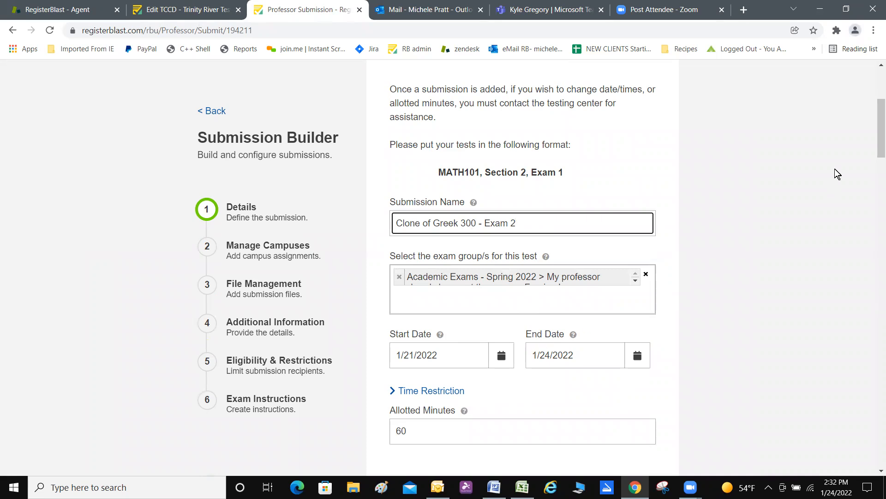
{"action": "left_click_drag", "start_coordinate": [879, 141], "coordinate": [880, 100]}
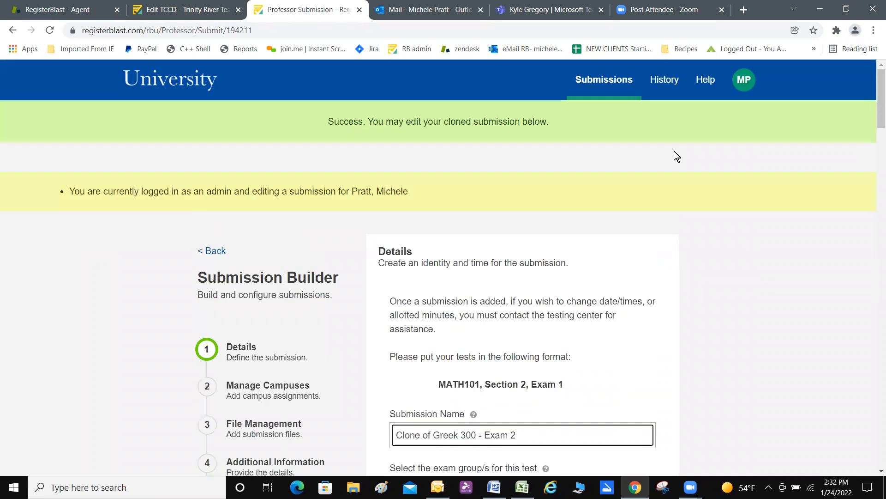
- Leave the cloned submission without submitting the name change and return to the submissions list, dismissing the clone dialog
{"action": "left_click", "coordinate": [16, 29]}
{"action": "left_click", "coordinate": [578, 225]}
{"action": "left_click", "coordinate": [152, 271]}
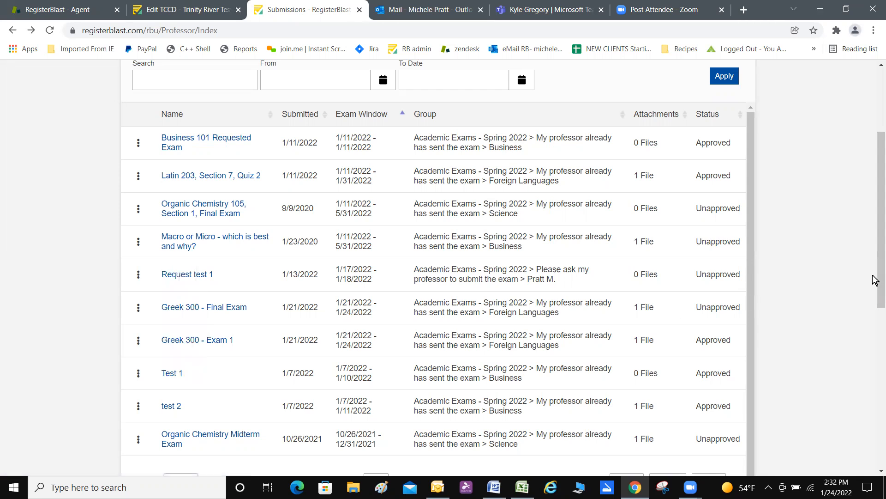
- Start a new submission and bring its details fields into view
{"action": "left_click_drag", "start_coordinate": [879, 292], "coordinate": [878, 246]}
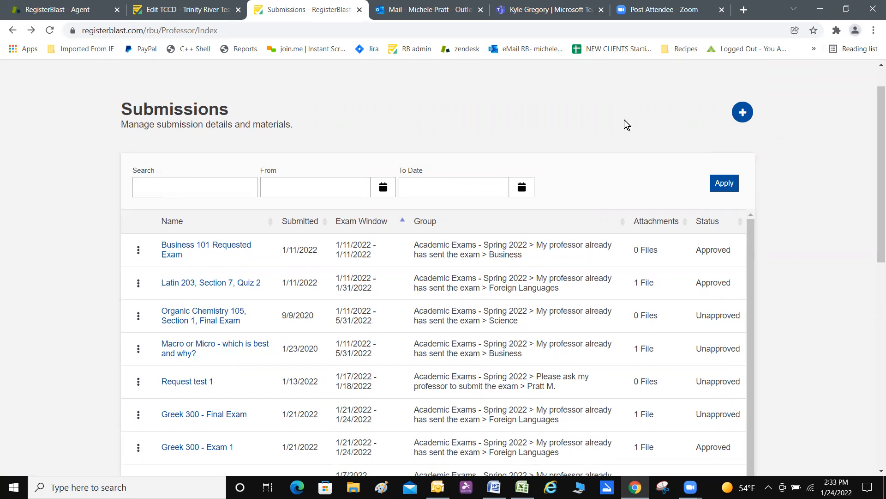
{"action": "left_click", "coordinate": [743, 114]}
{"action": "left_click_drag", "start_coordinate": [879, 102], "coordinate": [878, 113]}
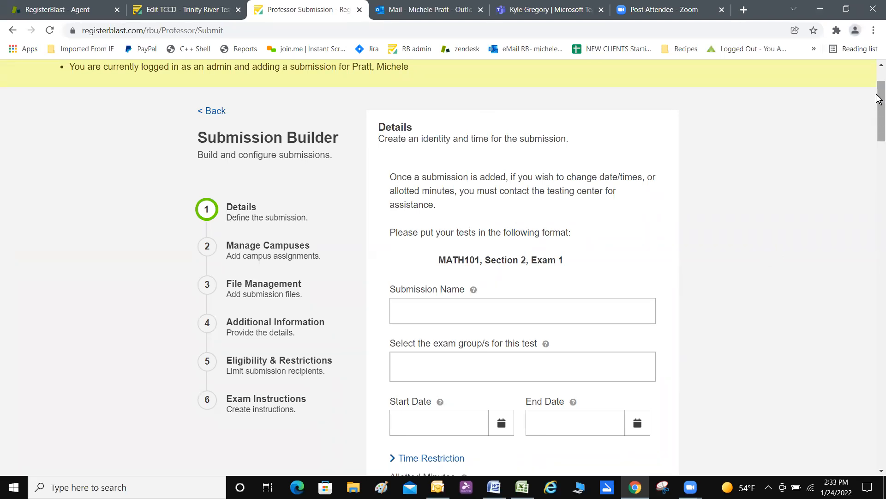
{"action": "scroll", "coordinate": [879, 98], "scroll_direction": "down", "scroll_amount": 4}
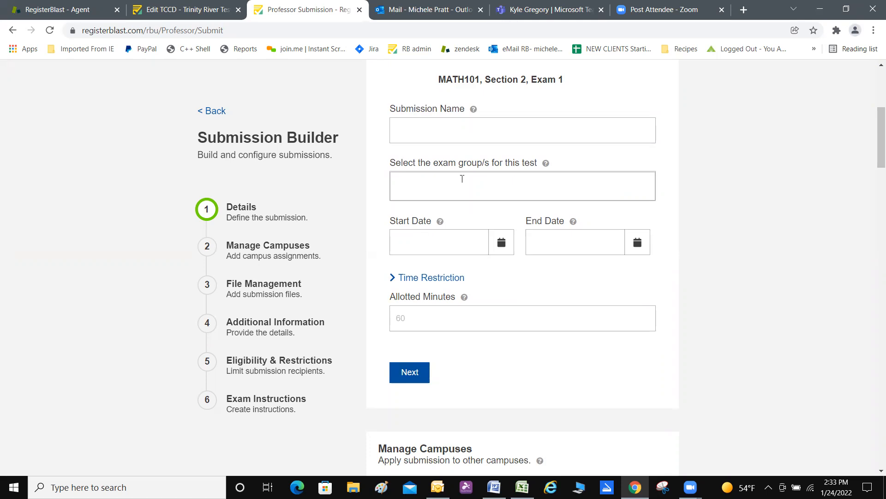
- Name the new submission Test 1 and assign it to the Spring 2022 Business exam group under "My professor already has sent the exam"
{"action": "left_click", "coordinate": [415, 134]}
{"action": "type", "text": "test"}
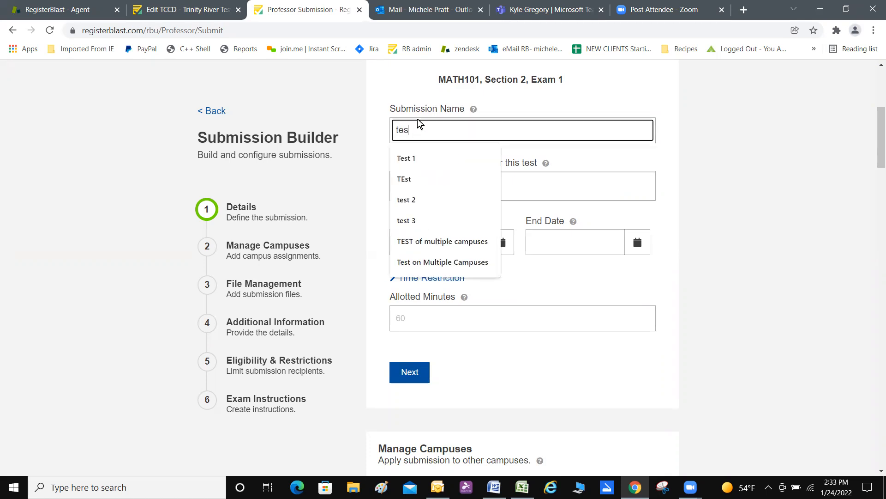
{"action": "left_click", "coordinate": [407, 154]}
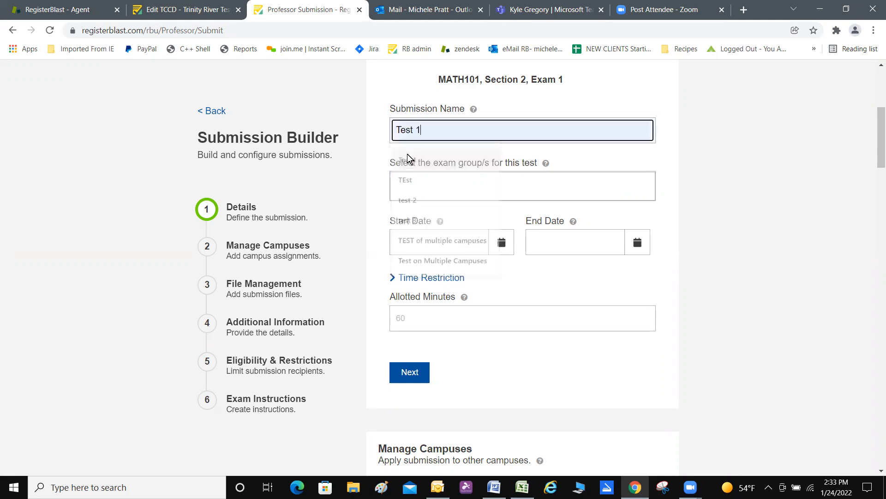
{"action": "left_click", "coordinate": [425, 185]}
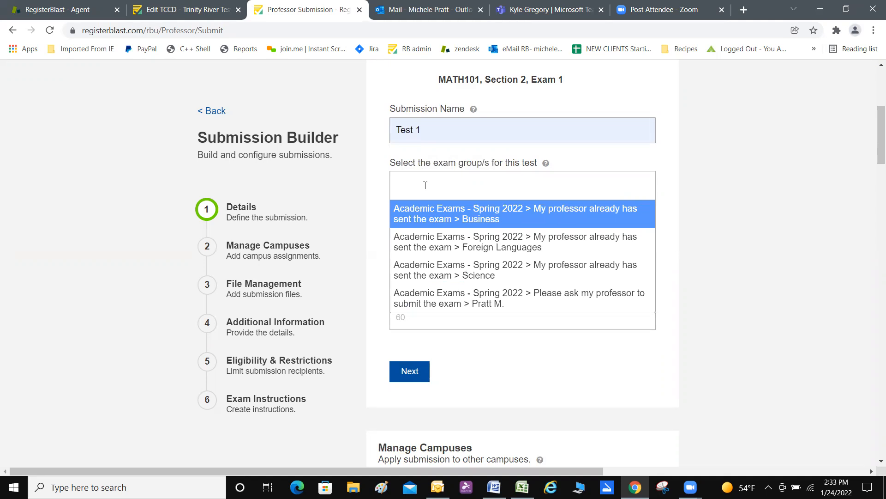
{"action": "left_click", "coordinate": [435, 214]}
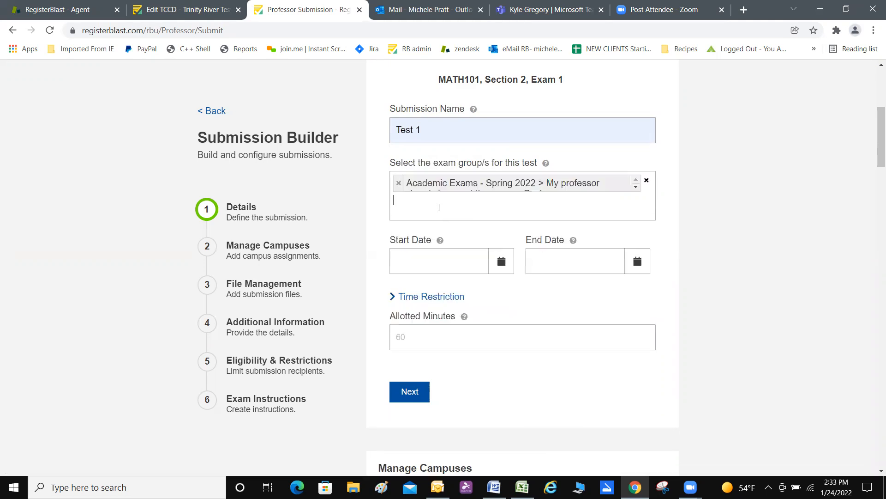
- Add the Foreign Languages exam group as a second group and remove it again, leaving only the Business group
{"action": "left_click", "coordinate": [441, 207]}
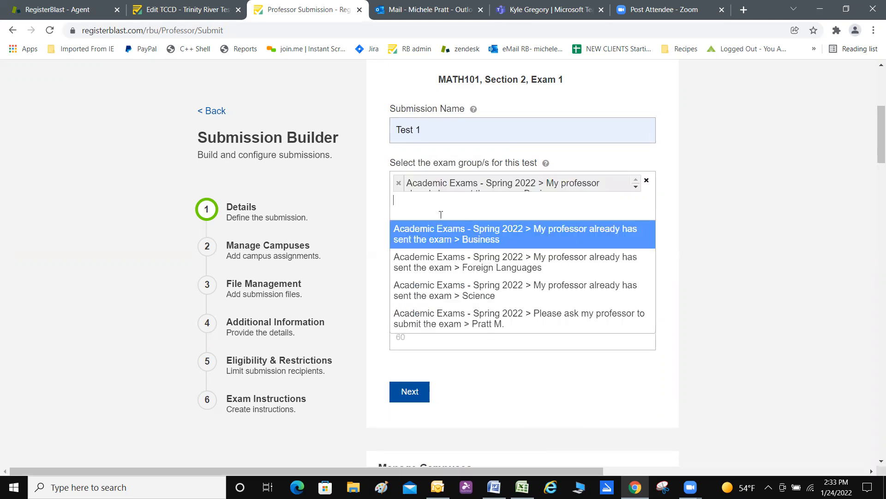
{"action": "left_click", "coordinate": [442, 260]}
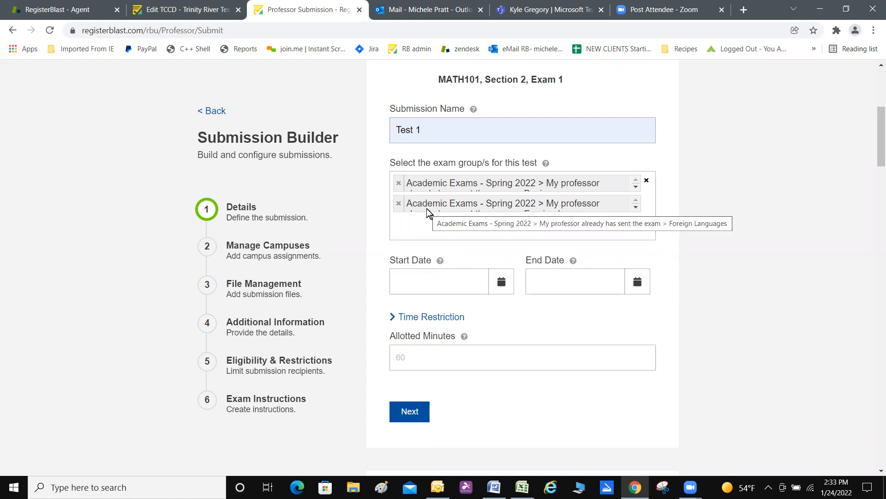
{"action": "left_click", "coordinate": [399, 203]}
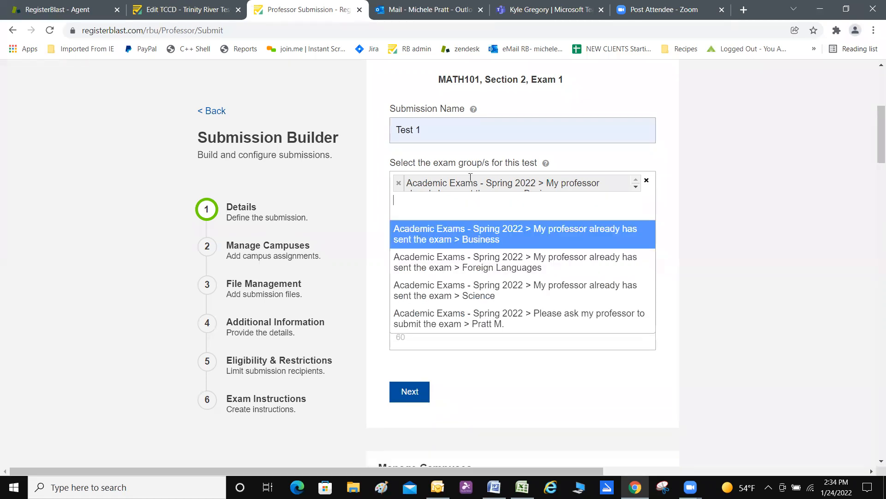
{"action": "left_click", "coordinate": [704, 195]}
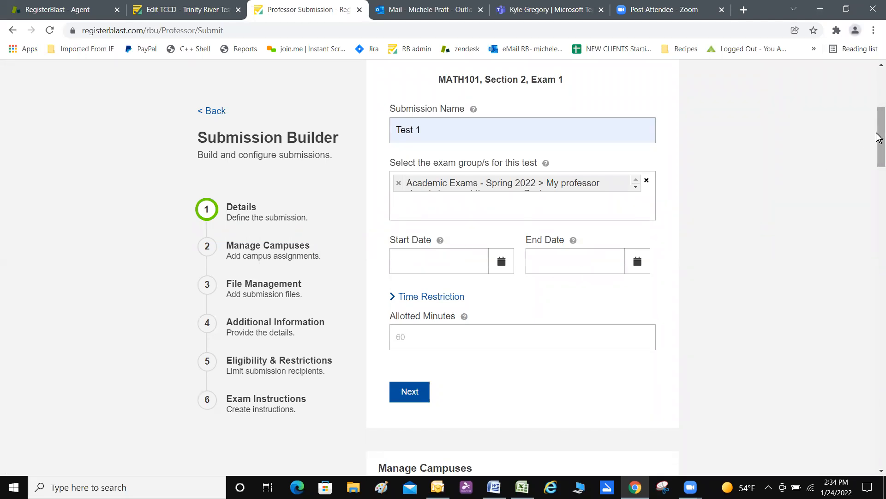
- Expand the daily time restriction fields and set the allotted minutes to 60, completing the Details section
{"action": "left_click_drag", "start_coordinate": [879, 144], "coordinate": [879, 160]}
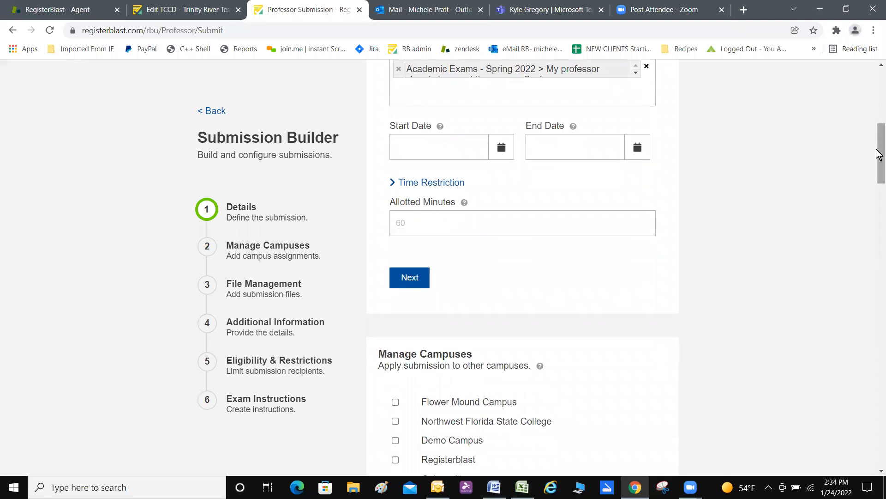
{"action": "left_click", "coordinate": [432, 184]}
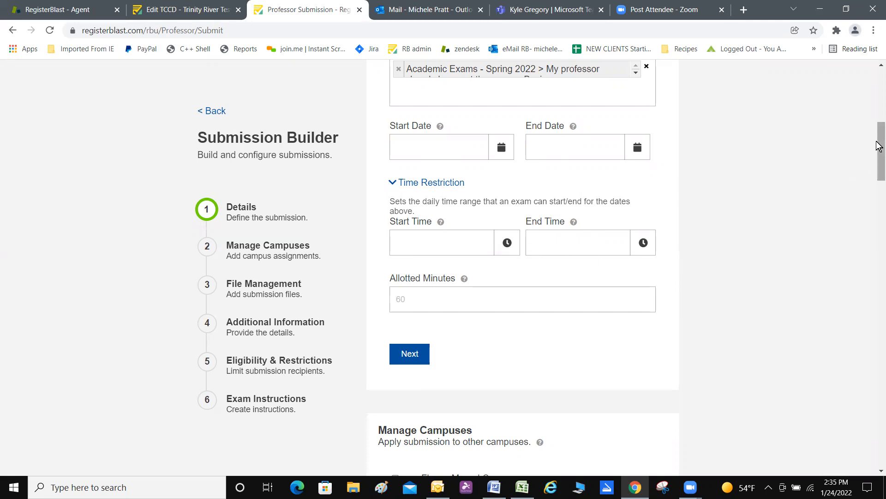
{"action": "left_click_drag", "start_coordinate": [879, 145], "coordinate": [879, 153]}
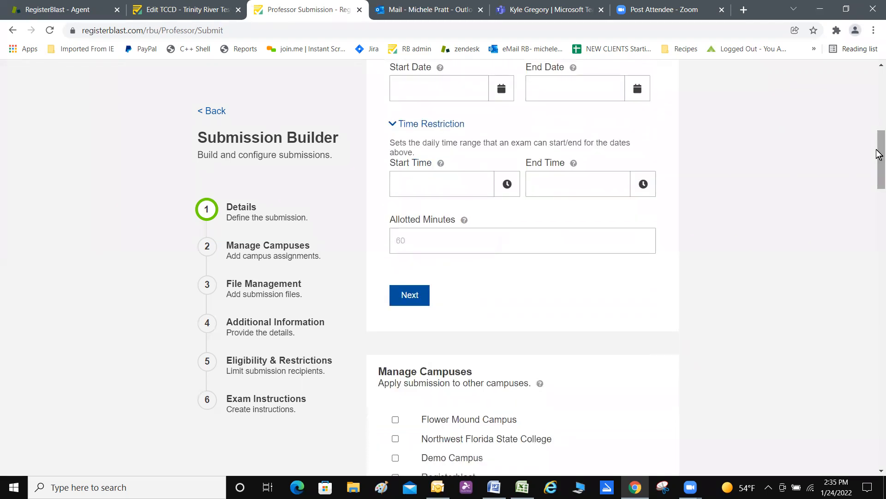
{"action": "scroll", "coordinate": [878, 154], "scroll_direction": "down", "scroll_amount": 1}
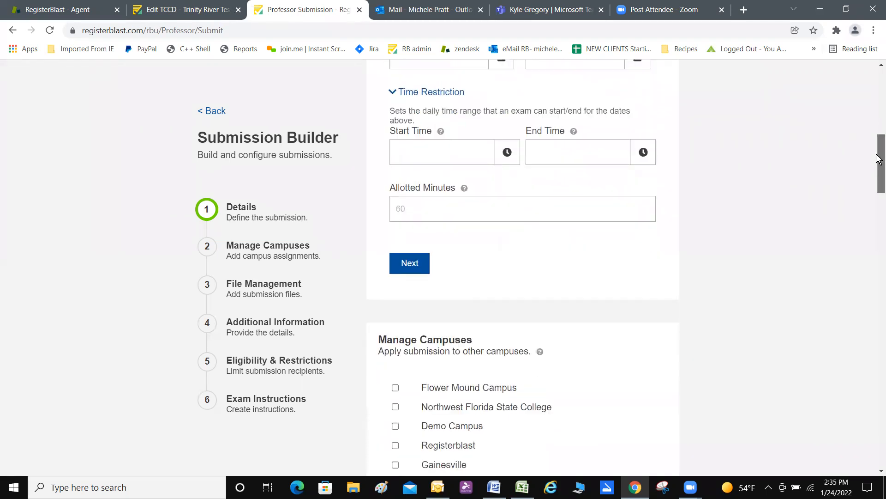
{"action": "left_click", "coordinate": [416, 194]}
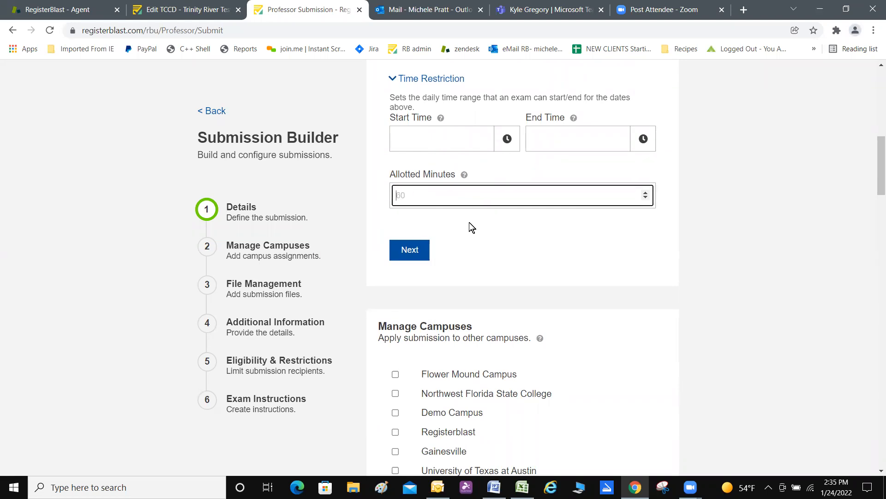
{"action": "type", "text": "60"}
{"action": "left_click_drag", "start_coordinate": [409, 195], "coordinate": [391, 195]}
{"action": "left_click", "coordinate": [407, 251]}
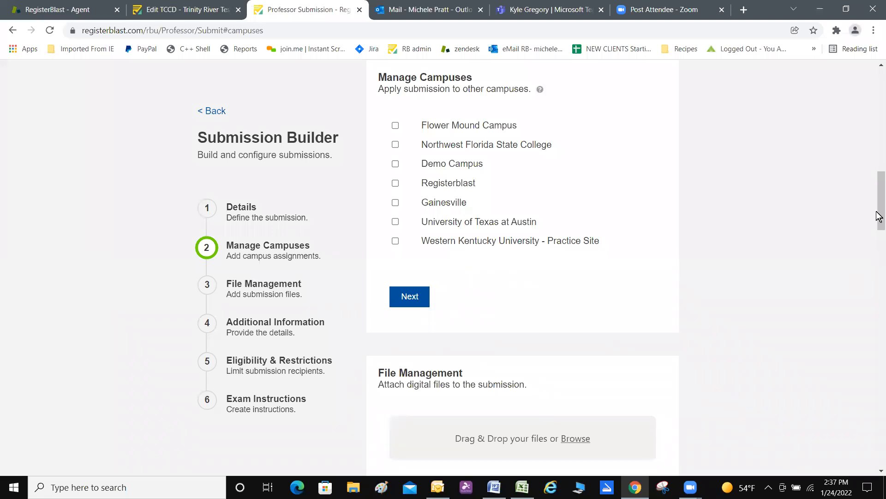
- Review the submission's file management, additional information and eligibility sections without filling them in, continuing to the exam instructions
{"action": "left_click_drag", "start_coordinate": [878, 198], "coordinate": [879, 227]}
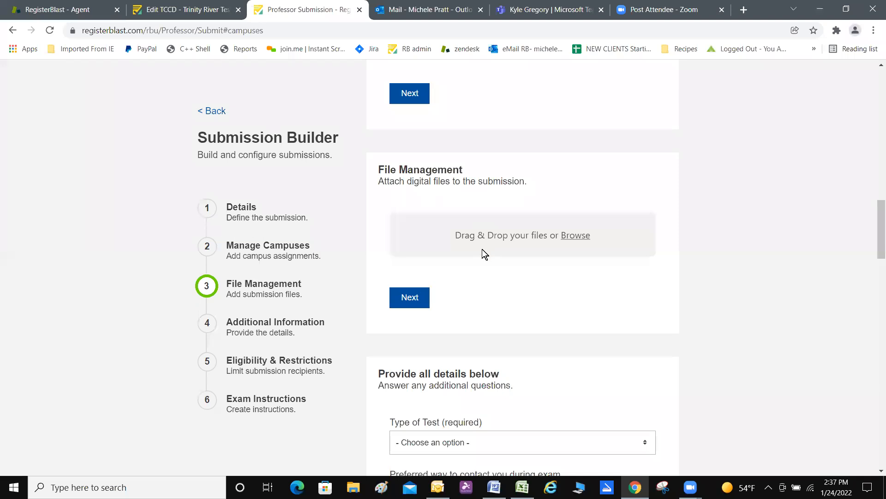
{"action": "left_click", "coordinate": [414, 296]}
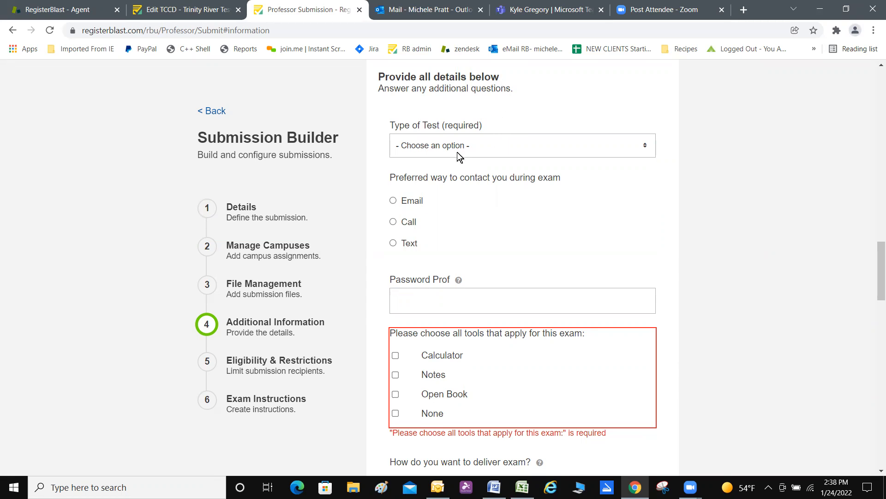
{"action": "left_click_drag", "start_coordinate": [880, 261], "coordinate": [879, 260]}
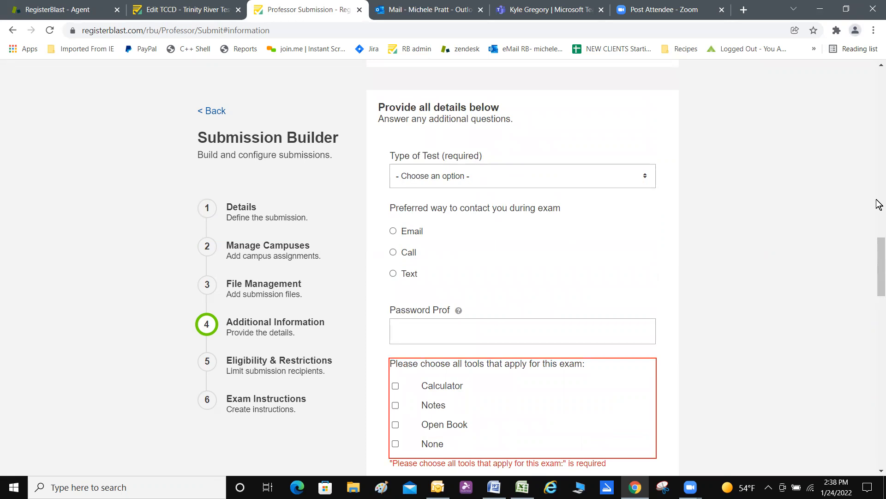
{"action": "left_click_drag", "start_coordinate": [878, 257], "coordinate": [877, 284]}
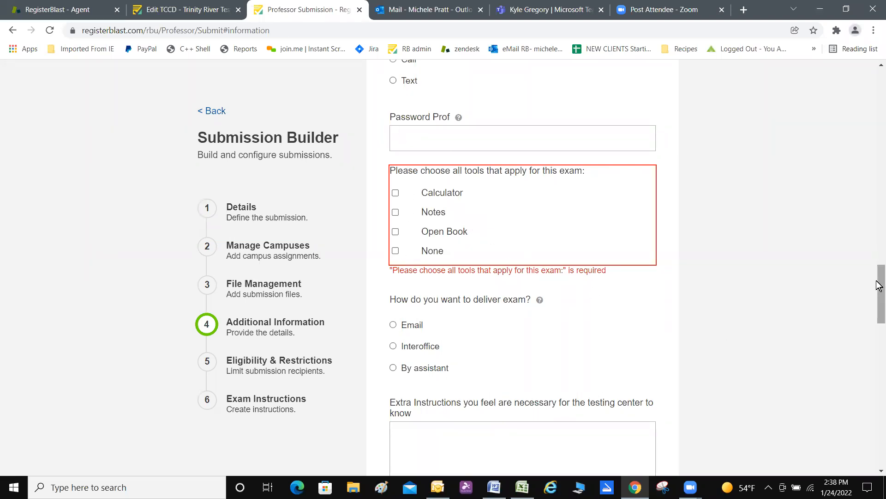
{"action": "left_click_drag", "start_coordinate": [878, 286], "coordinate": [879, 361]}
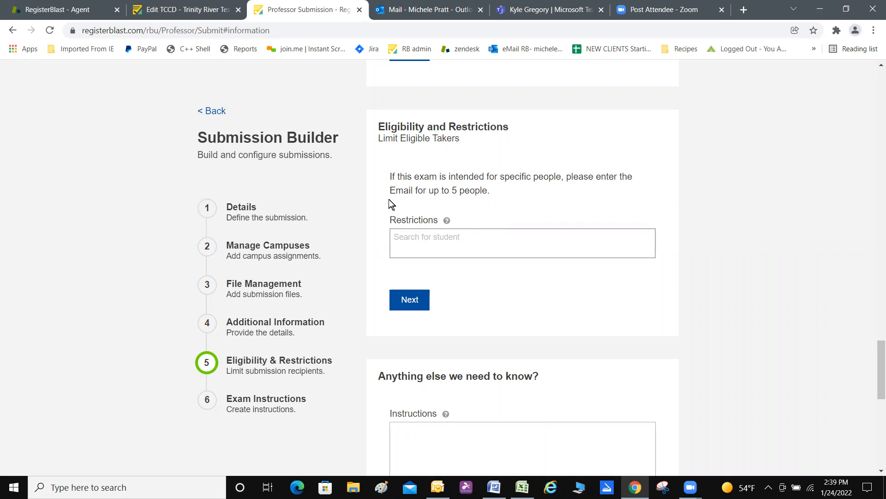
{"action": "left_click", "coordinate": [401, 301]}
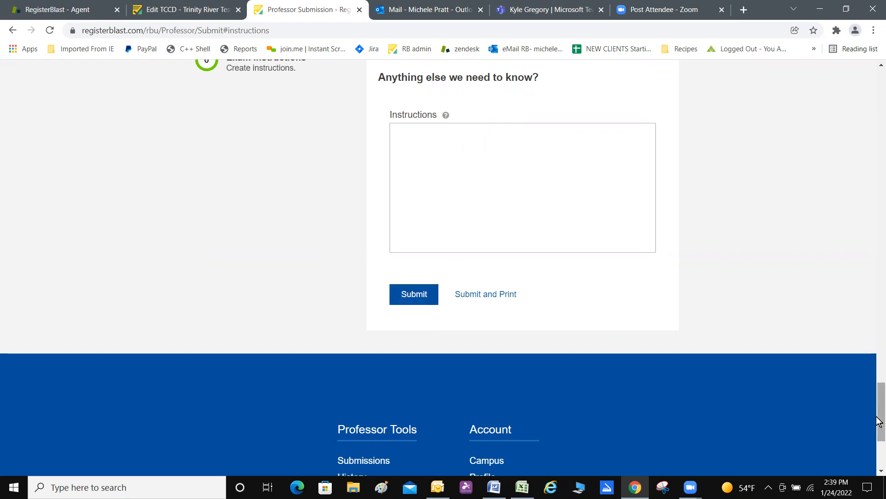
- Leave the new submission without submitting it and return to the submissions list
{"action": "scroll", "coordinate": [879, 420], "scroll_direction": "up", "scroll_amount": 2}
{"action": "scroll", "coordinate": [878, 419], "scroll_direction": "up", "scroll_amount": 7}
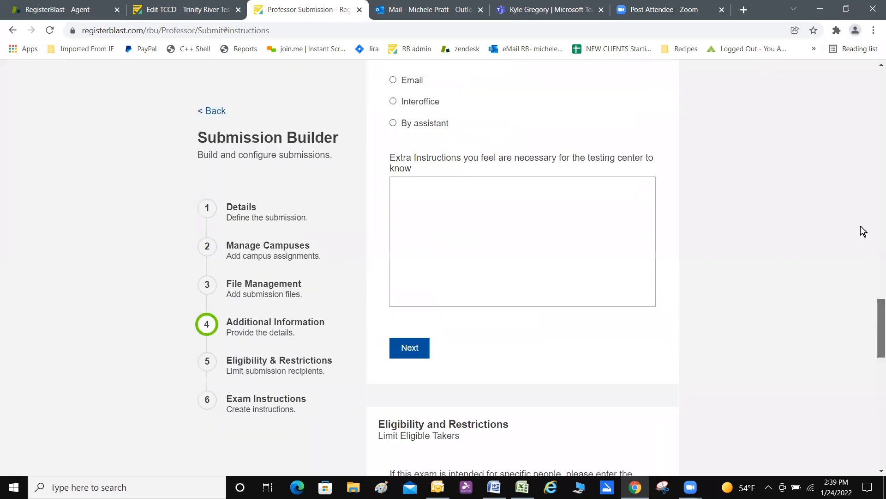
{"action": "scroll", "coordinate": [858, 148], "scroll_direction": "up", "scroll_amount": 10}
{"action": "scroll", "coordinate": [739, 93], "scroll_direction": "up", "scroll_amount": 3}
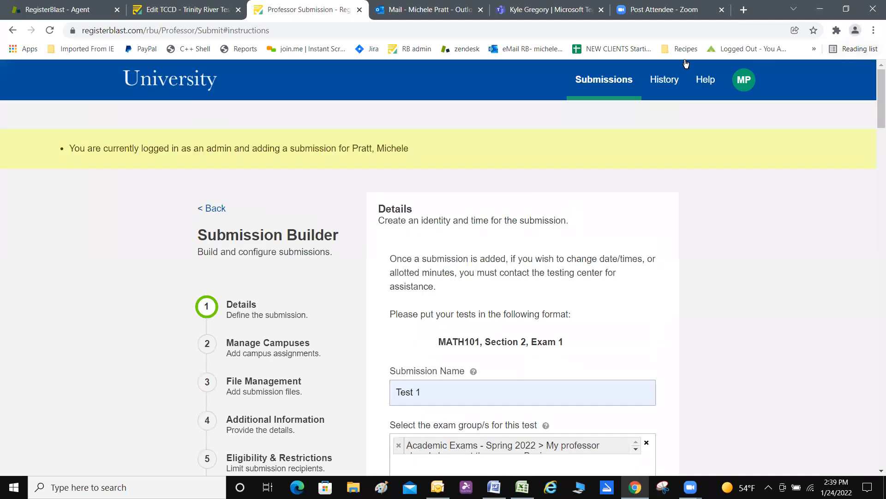
{"action": "left_click", "coordinate": [612, 87]}
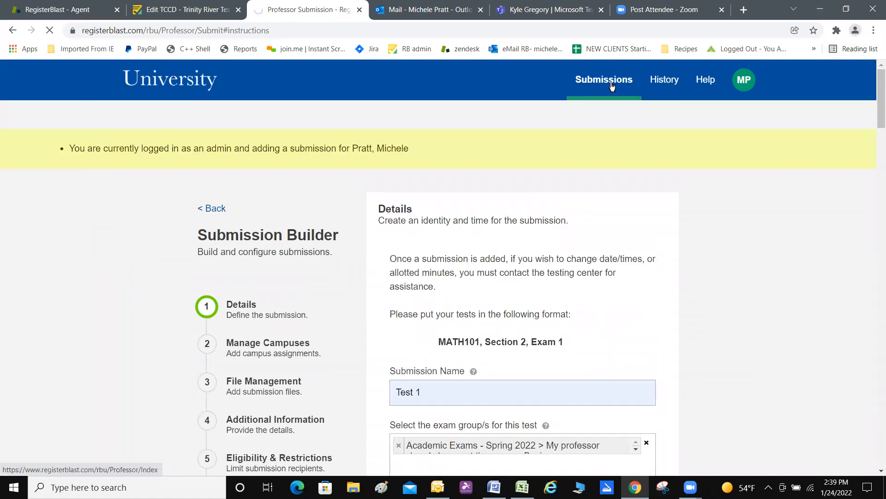